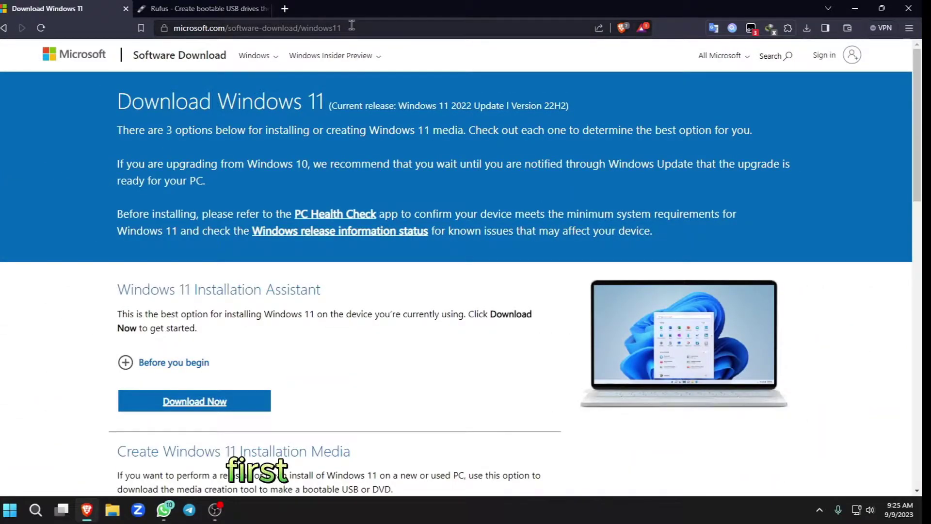
# Under Download Windows 11 Disk Image, select Windows 11 (multi-edition ISO) and request it
pyautogui.click(286, 28)
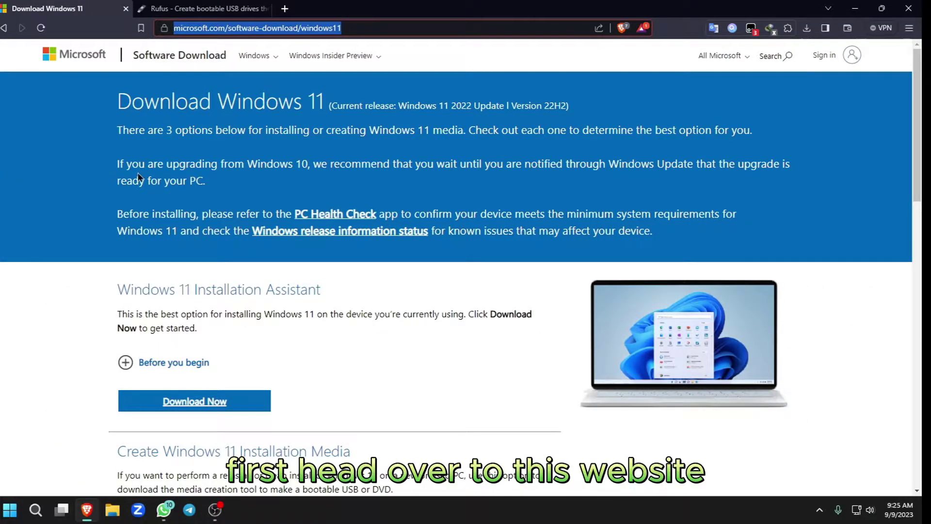
pyautogui.click(127, 193)
pyautogui.scroll(-8, 147, 266)
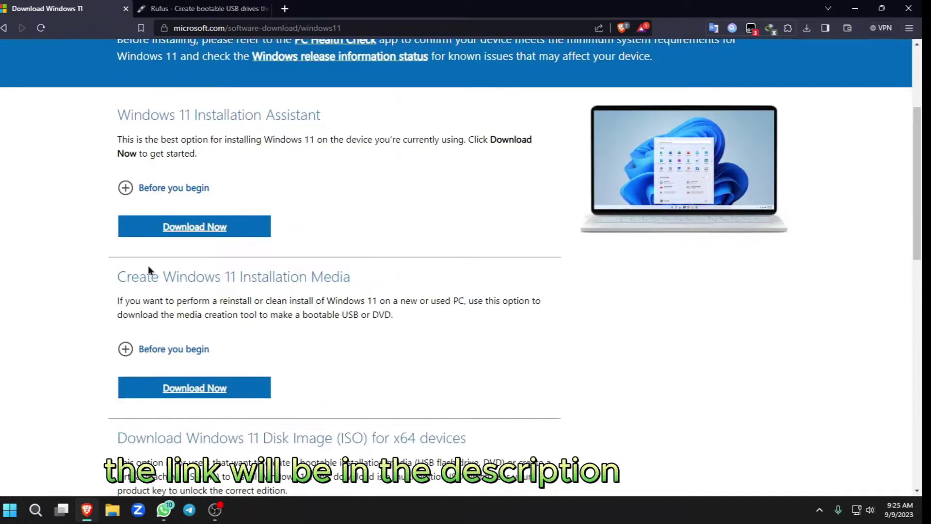
pyautogui.moveTo(115, 208); pyautogui.dragTo(471, 206)
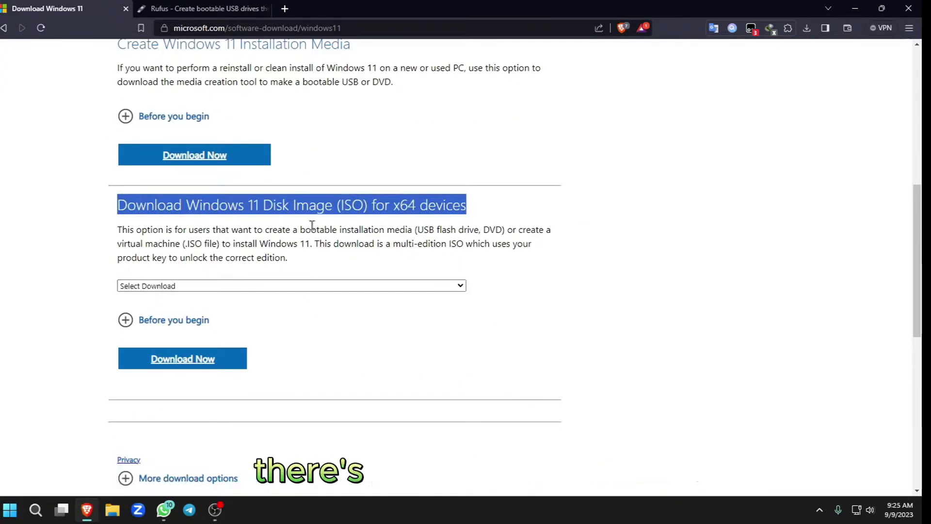
pyautogui.click(153, 297)
pyautogui.click(153, 286)
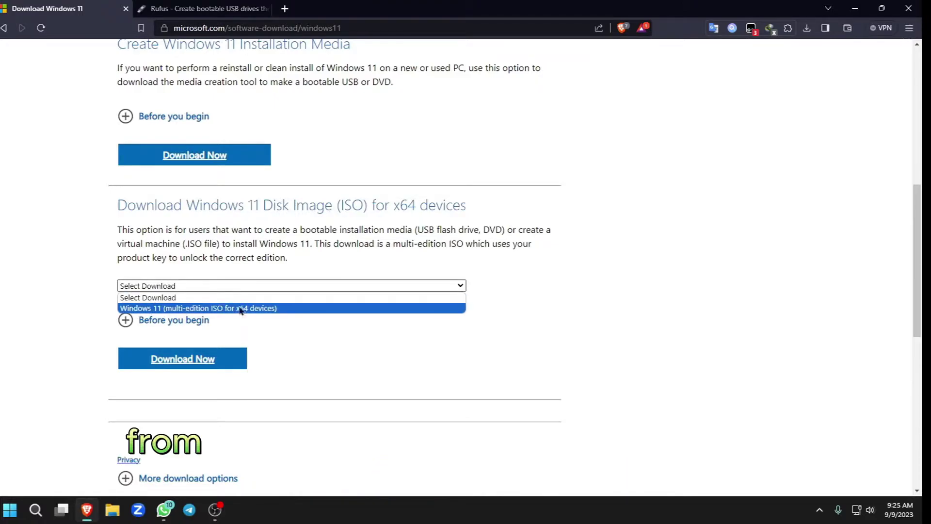
pyautogui.click(204, 309)
pyautogui.click(138, 364)
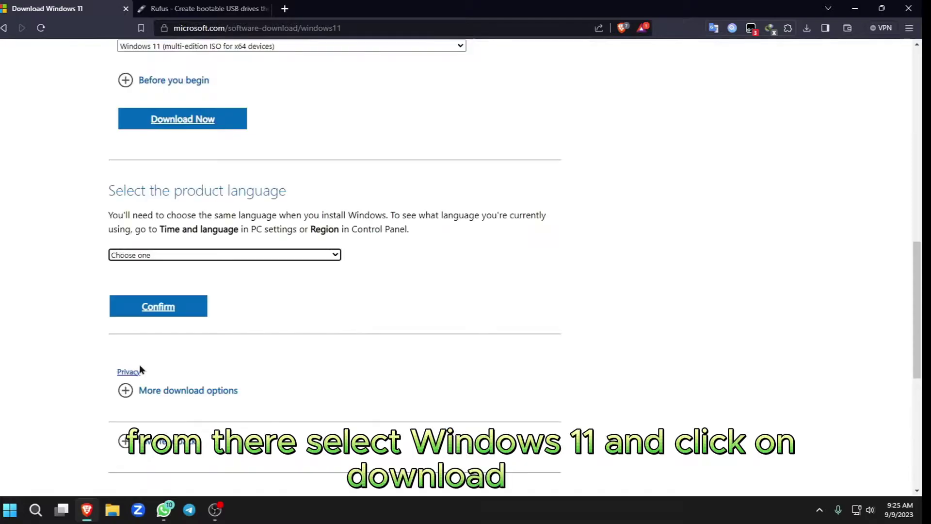
# Choose English (United States) and start the 64-bit Win11_22H2_English_x64v2.iso download
pyautogui.click(316, 256)
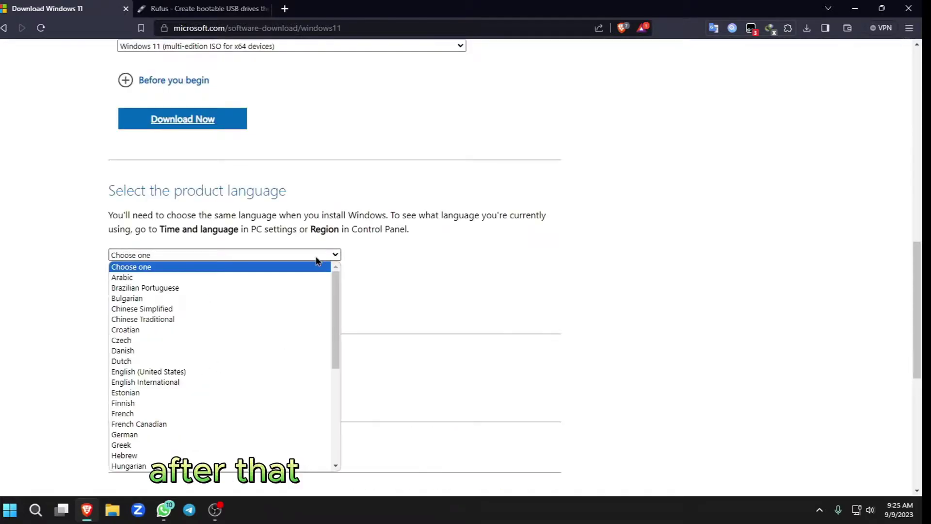
pyautogui.scroll(-6, 252, 339)
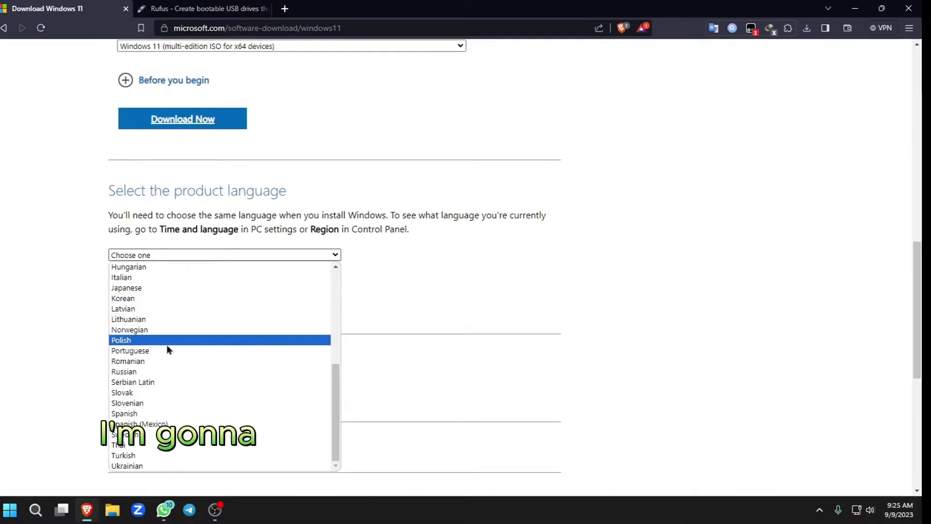
pyautogui.scroll(6, 167, 349)
pyautogui.click(121, 372)
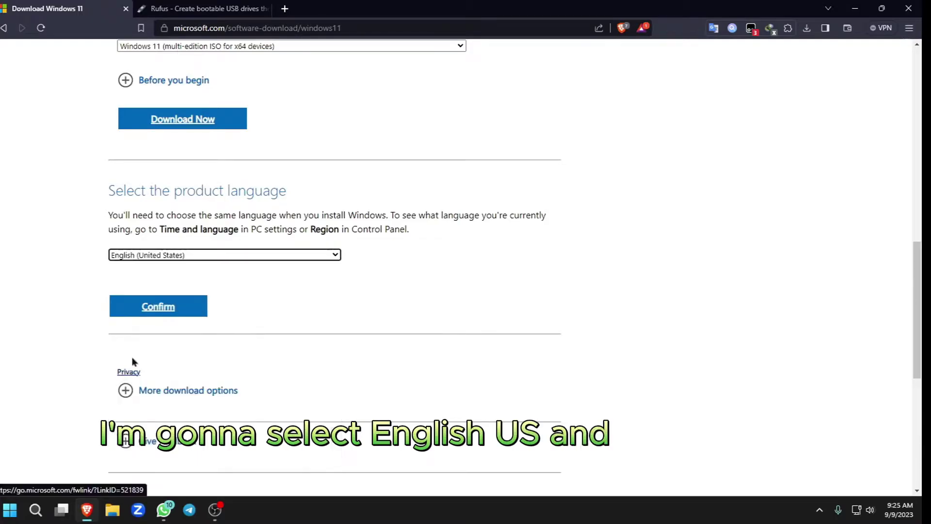
pyautogui.click(174, 308)
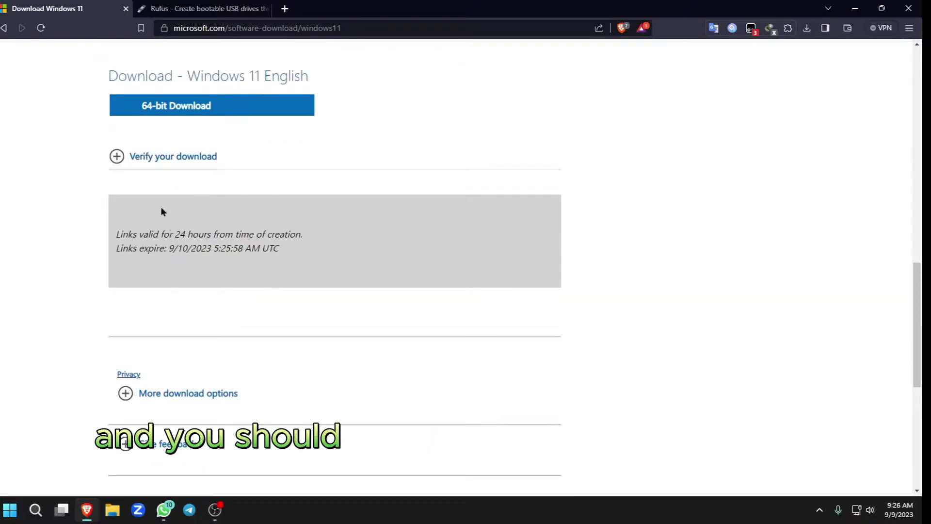
pyautogui.click(219, 117)
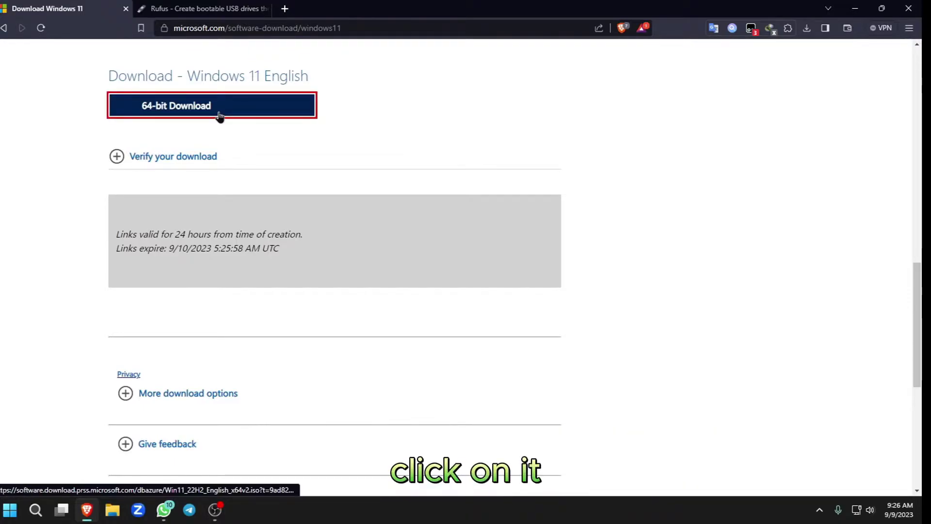
pyautogui.click(807, 29)
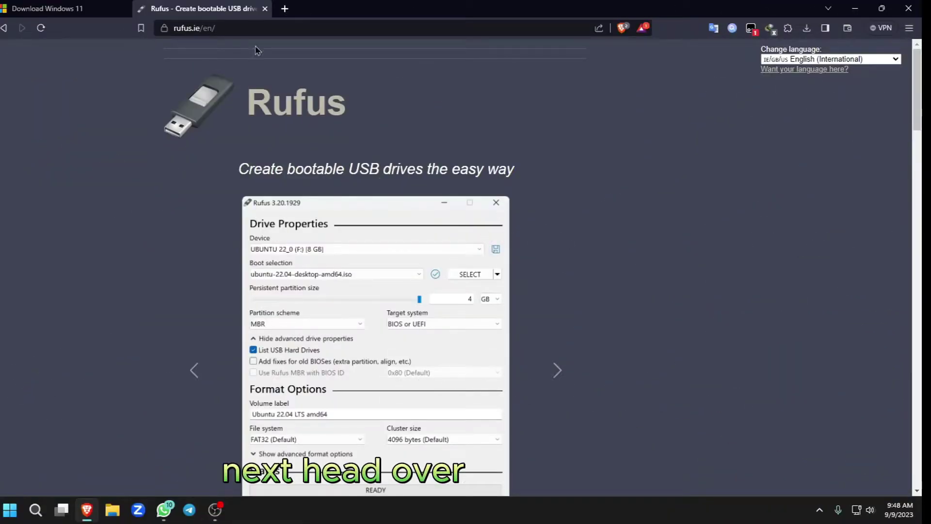
# Download the Portable rufus-4.2p.exe from the Download table on rufus.ie
pyautogui.click(274, 28)
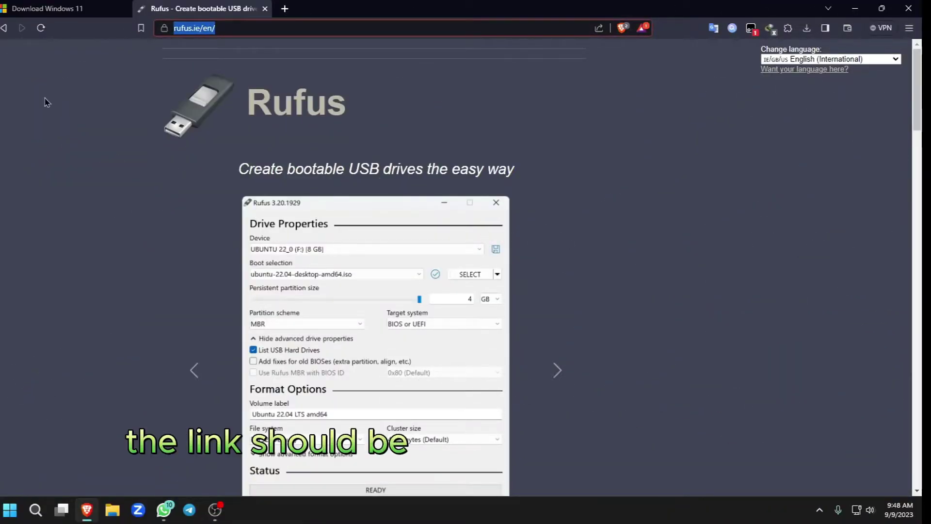
pyautogui.click(104, 175)
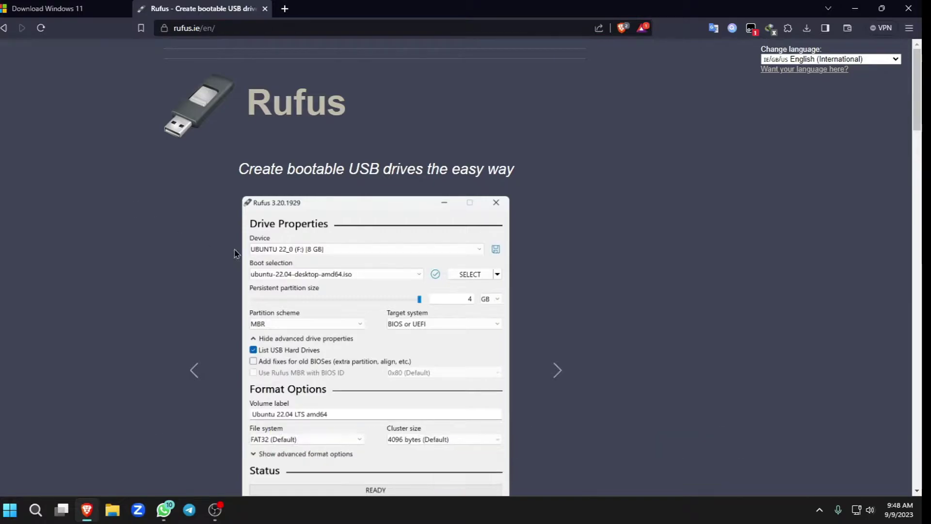
pyautogui.scroll(-12, 234, 252)
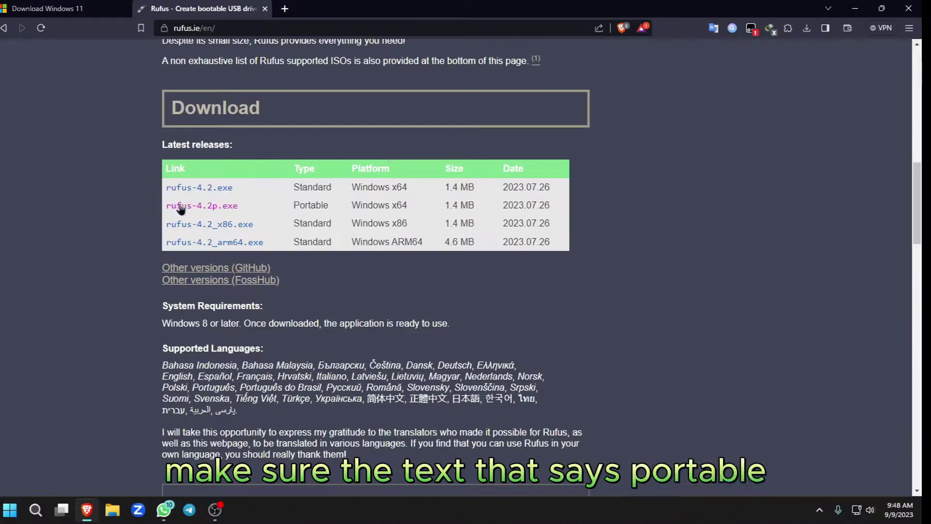
pyautogui.doubleClick(325, 206)
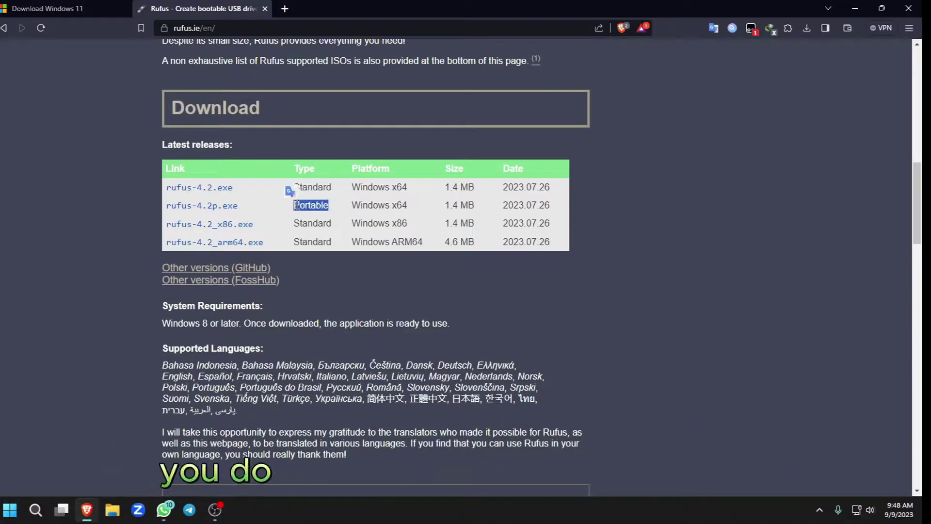
pyautogui.click(290, 216)
pyautogui.click(217, 210)
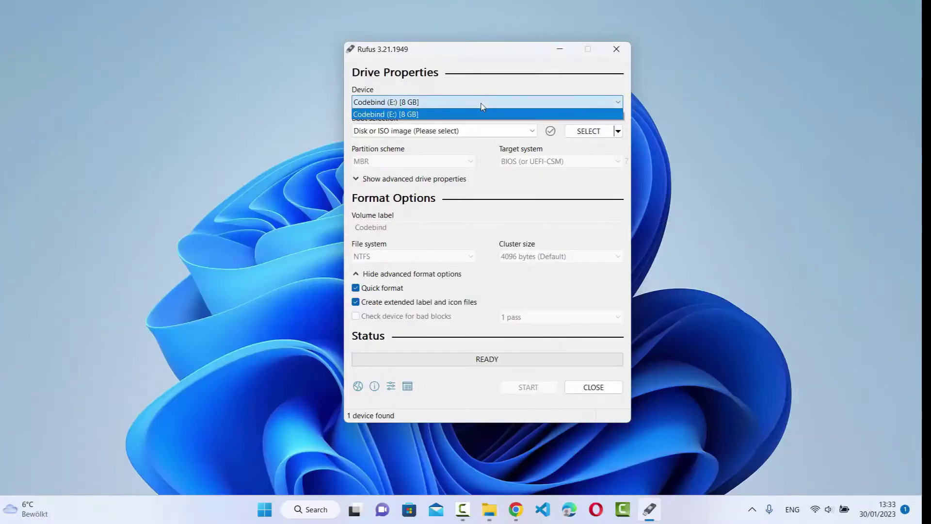
# Keep Codebind (E:) as the device and load Win11_English_x64.iso as the boot image
pyautogui.click(482, 102)
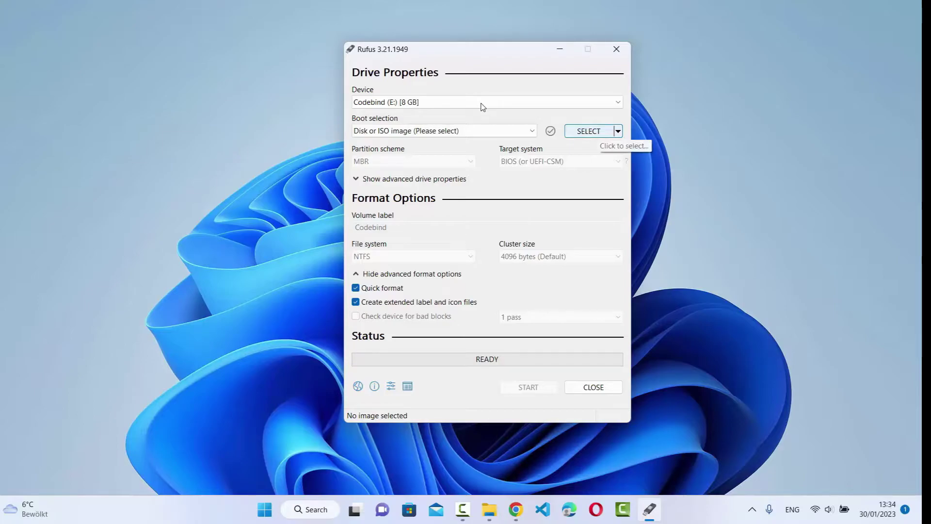
pyautogui.press('Return')
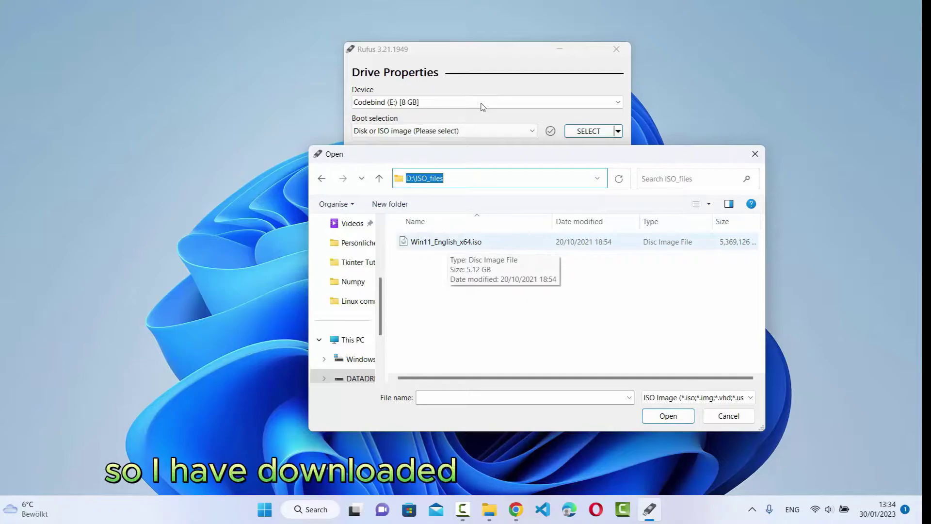
pyautogui.press('Tab')
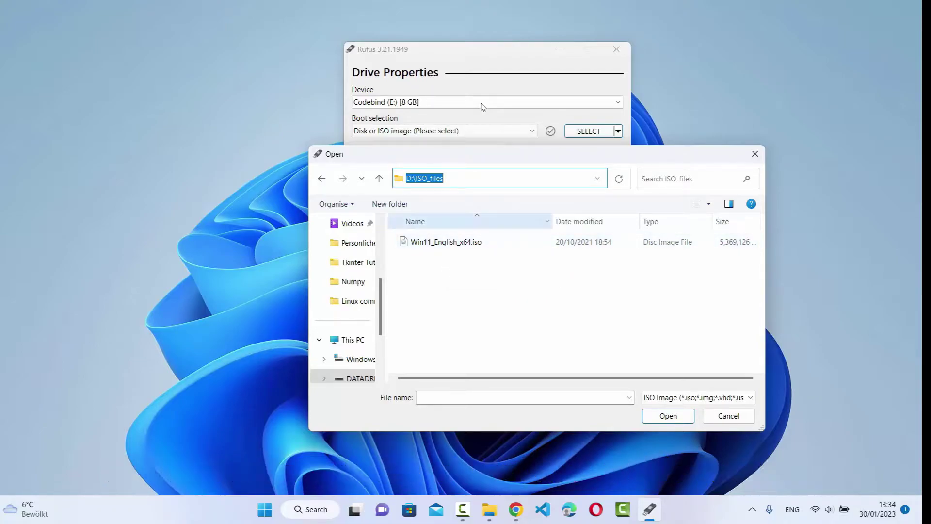
pyautogui.press('Down')
pyautogui.press('Return')
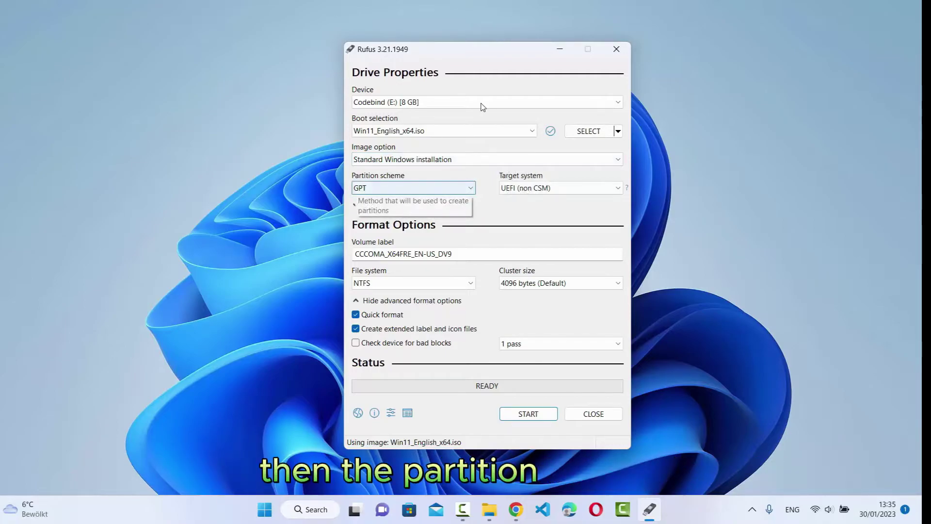
pyautogui.hotkey('alt', 'Down')
pyautogui.press('Return')
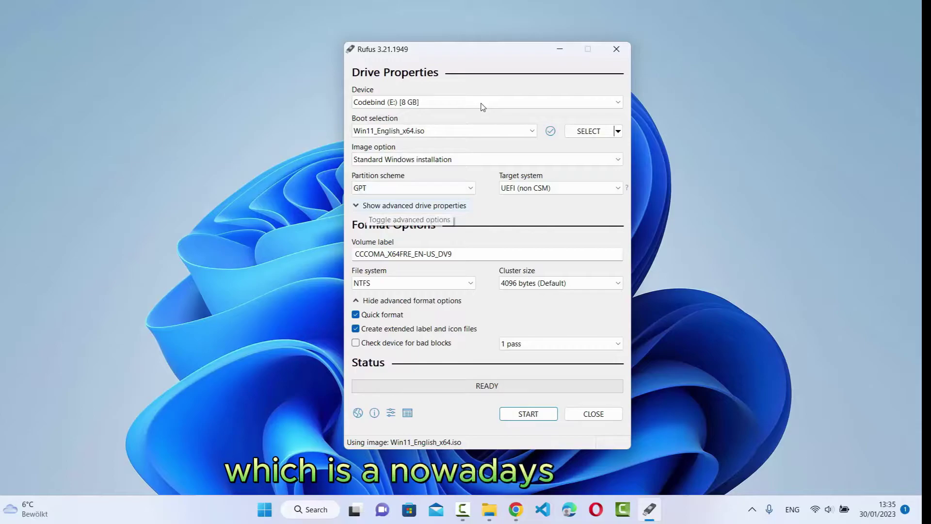
pyautogui.hotkey('shift', 'Tab')
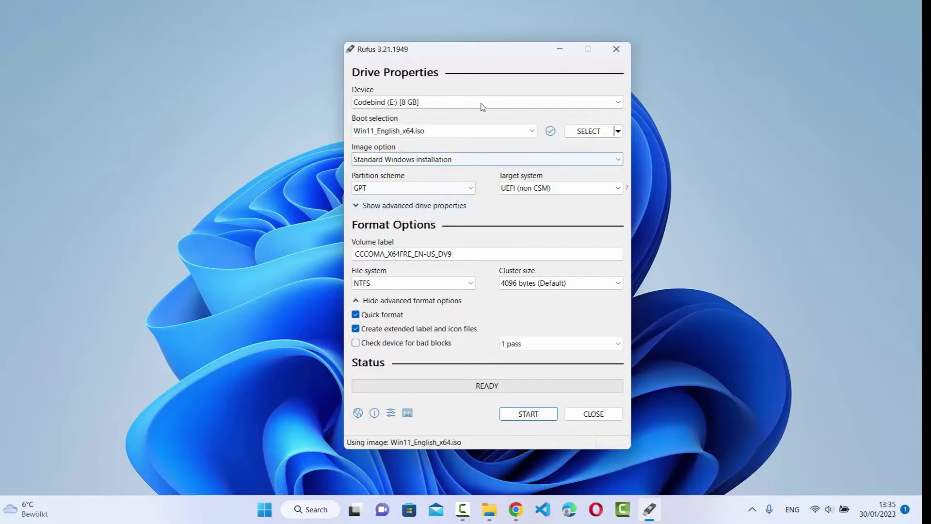
pyautogui.press('Tab')
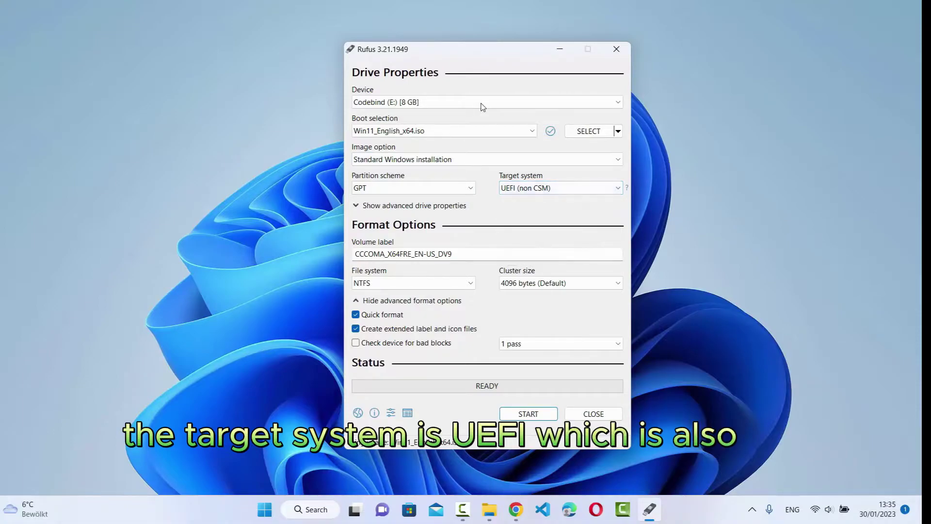
# Select the old CCCOMA_X64FRE_EN-US_DV9 volume label and begin typing 'Windows 11' over it
pyautogui.press('Tab')
pyautogui.press('Tab')
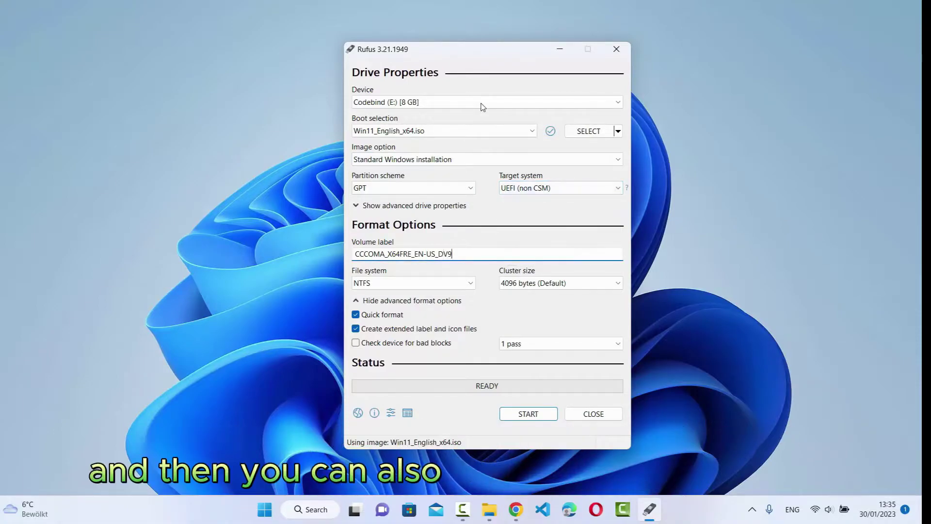
pyautogui.hotkey('ctrl', 'a')
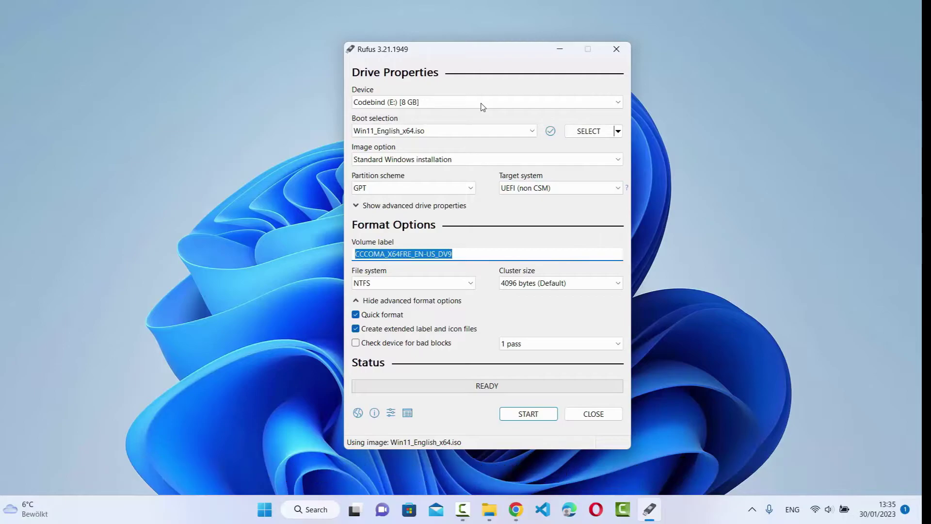
pyautogui.write('W')
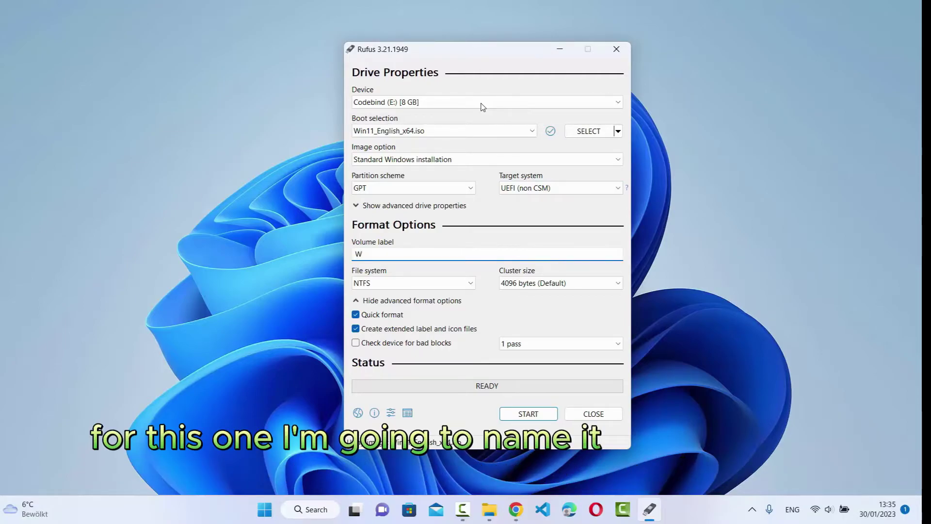
pyautogui.write('indows 11')
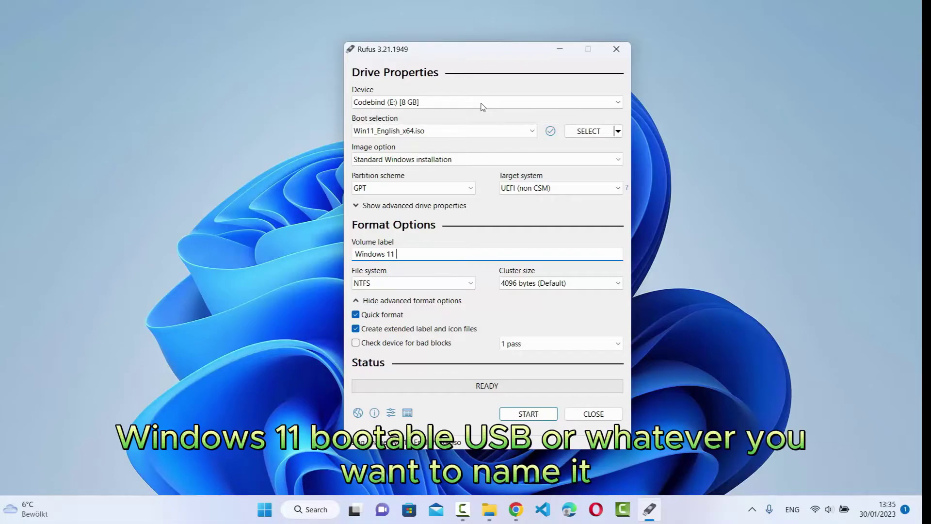
# Leave NTFS, the default cluster size and quick format unchanged, then press START
pyautogui.press('Tab')
pyautogui.hotkey('alt', 'Down')
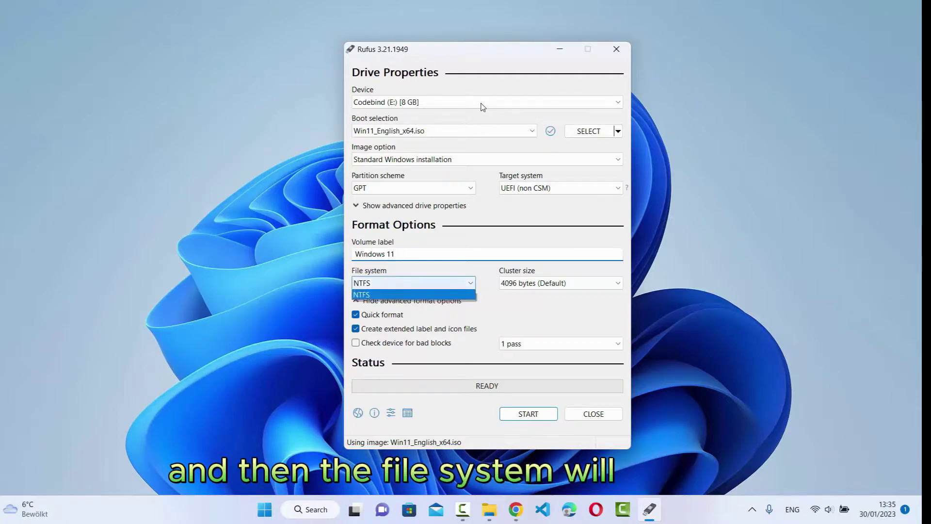
pyautogui.press('Escape')
pyautogui.press('Tab')
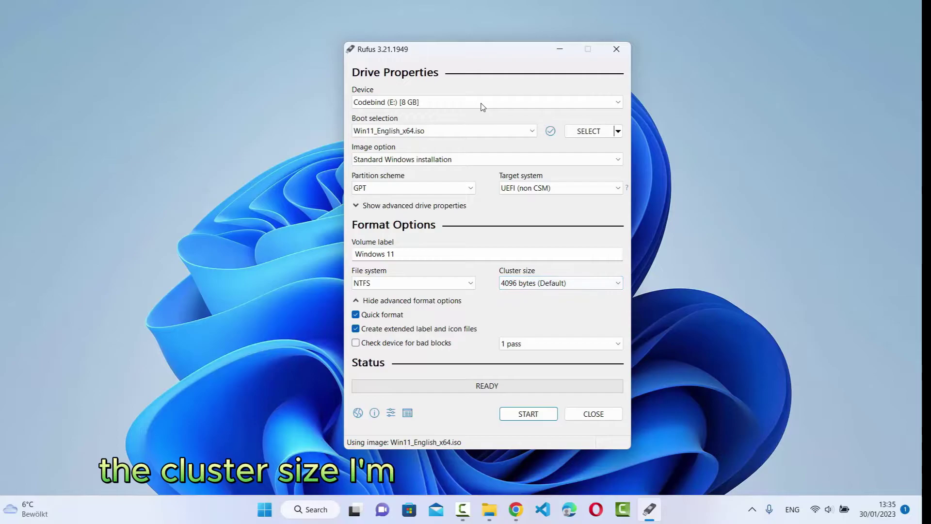
pyautogui.press('Tab')
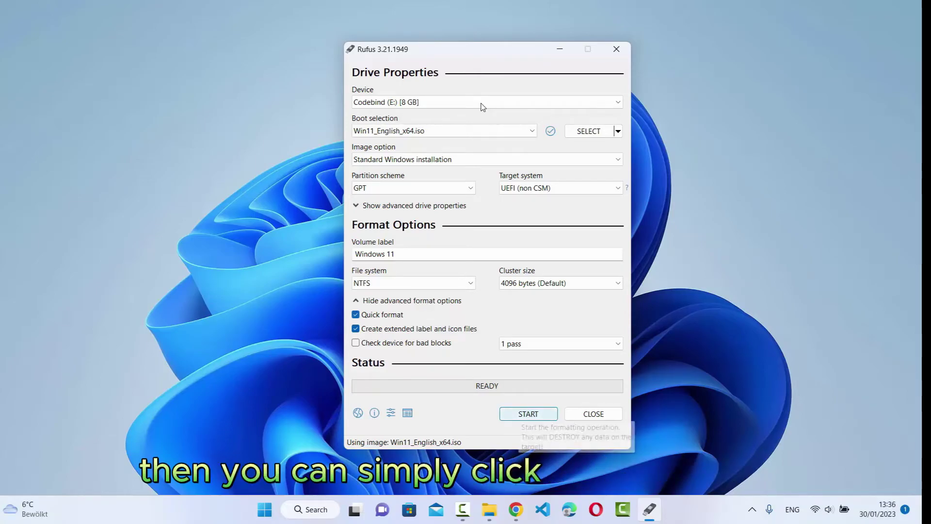
pyautogui.press('Return')
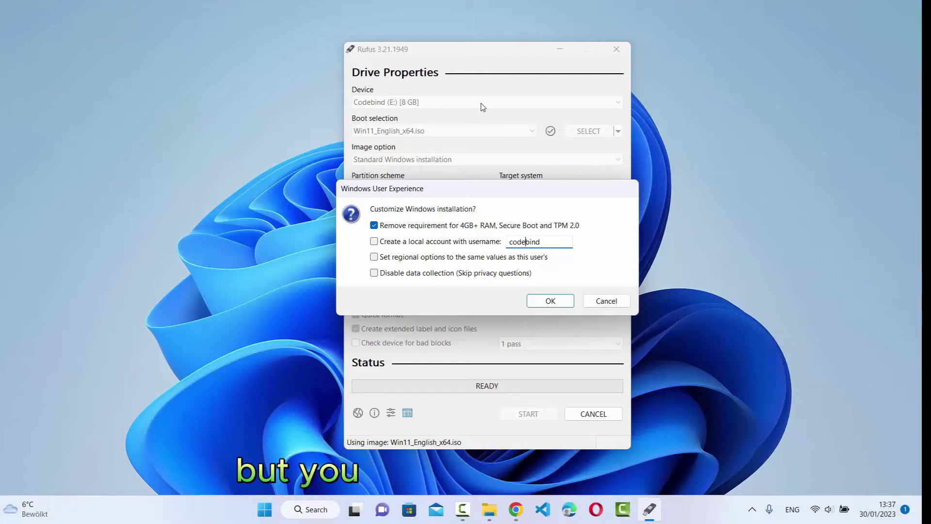
# Accept the customization with 'Remove requirement for 4GB+ RAM, Secure Boot and TPM 2.0' checked
pyautogui.press('Return')
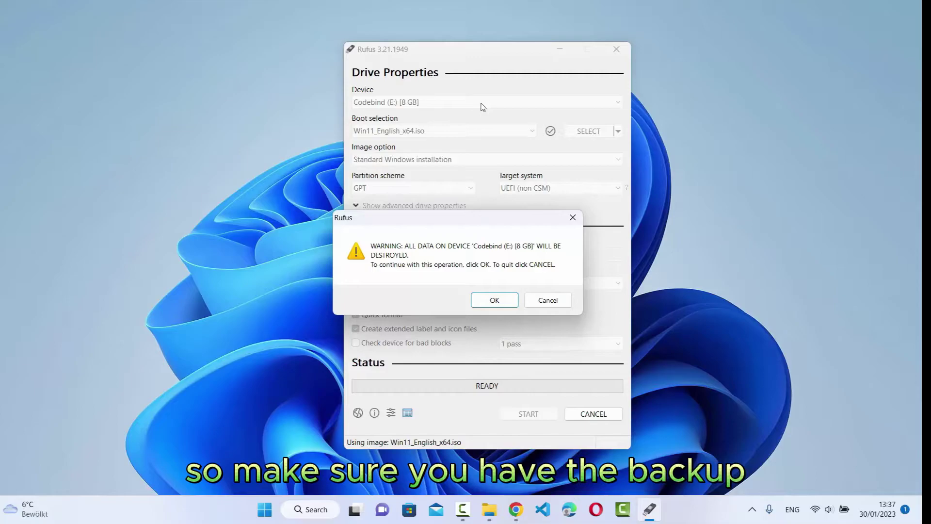
# Confirm destroying all data on the 8 GB Codebind drive and let Rufus finish writing
pyautogui.press('Return')
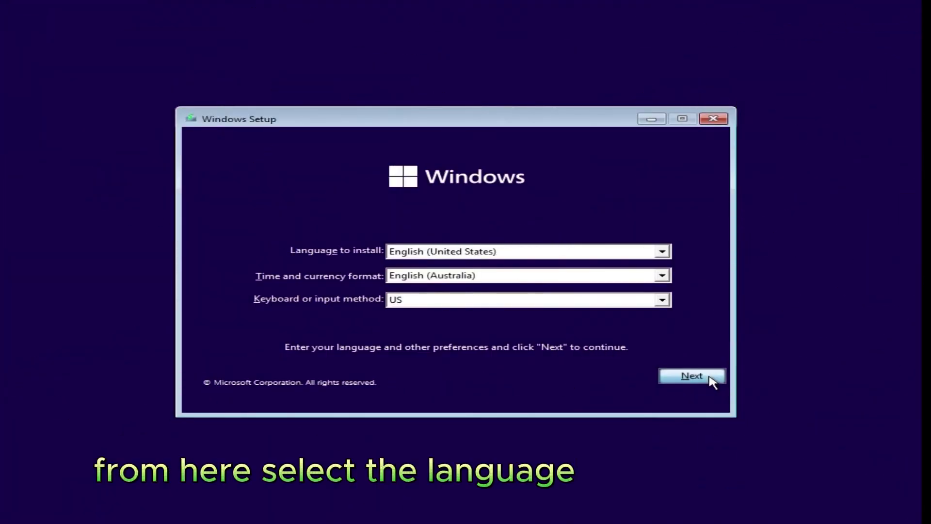
# Set the time and currency format to English (Australia) and continue
pyautogui.click(662, 275)
pyautogui.scroll(10, 666, 339)
pyautogui.scroll(-10, 665, 373)
pyautogui.click(431, 350)
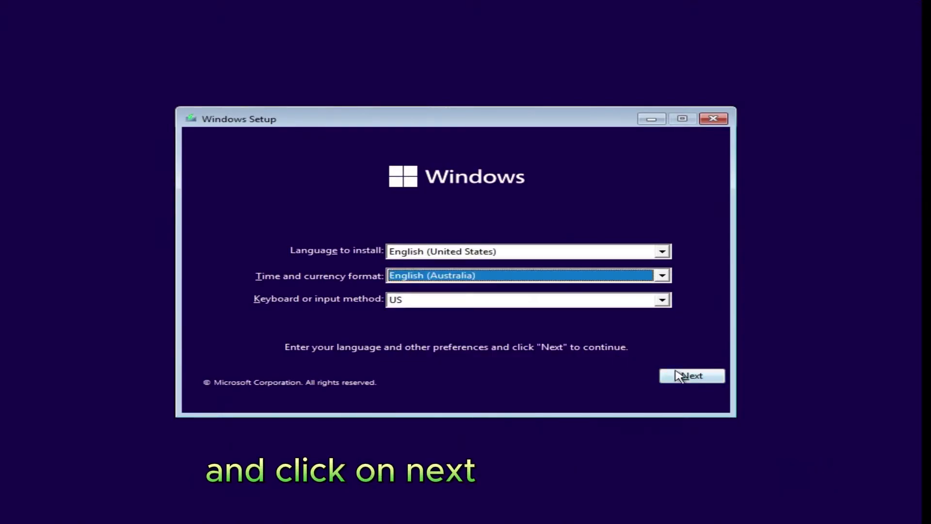
pyautogui.click(707, 376)
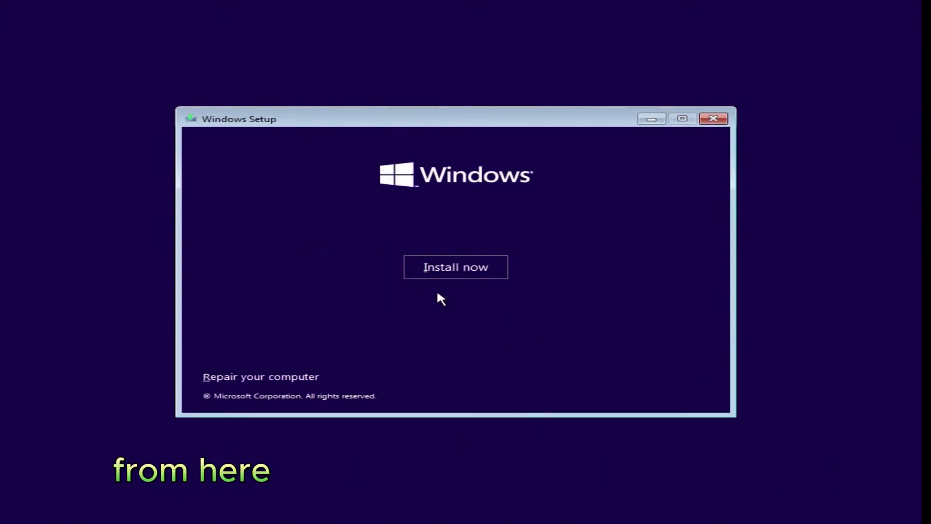
# Start installing without a product key and choose the Windows 11 Pro edition
pyautogui.click(436, 272)
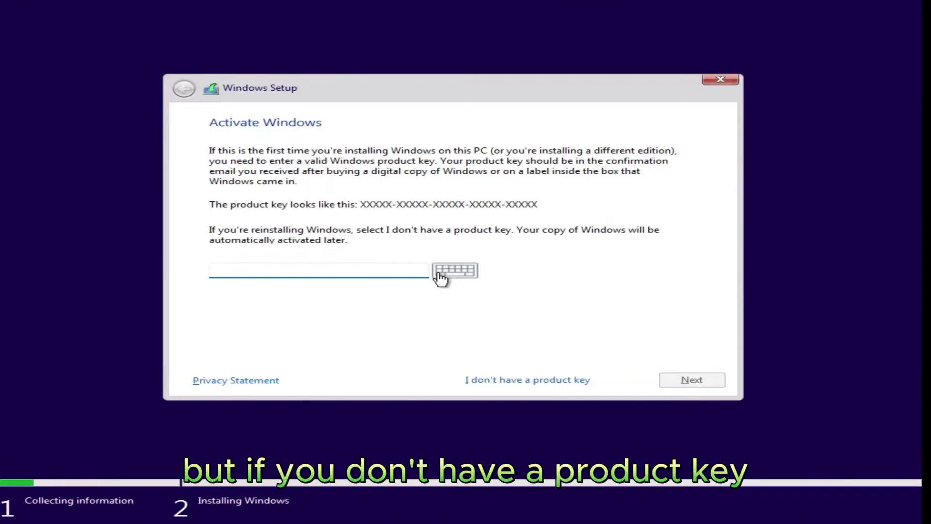
pyautogui.click(537, 379)
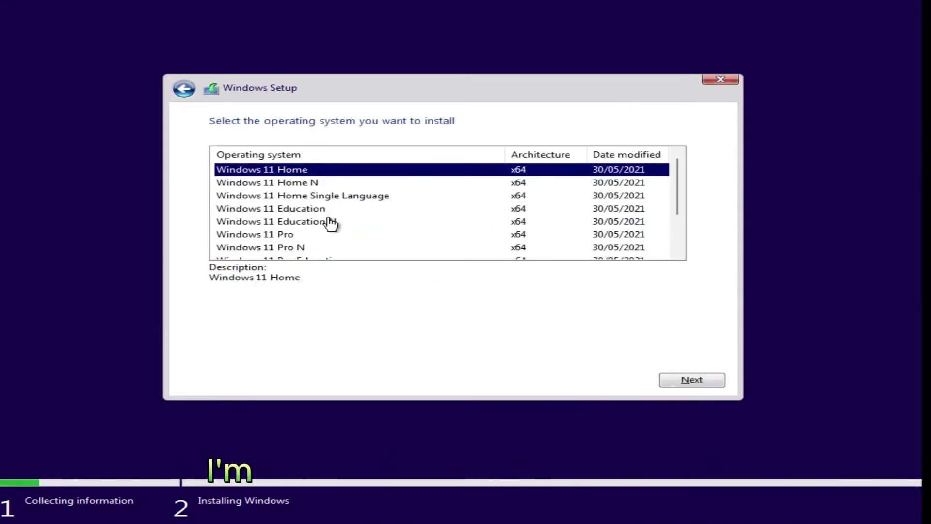
pyautogui.scroll(-2, 327, 233)
pyautogui.scroll(3, 327, 250)
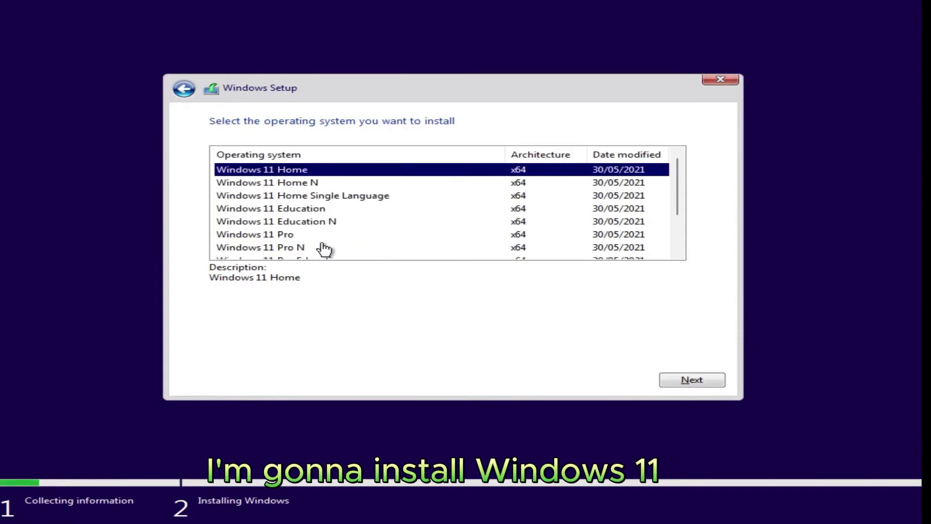
pyautogui.click(330, 236)
pyautogui.click(676, 380)
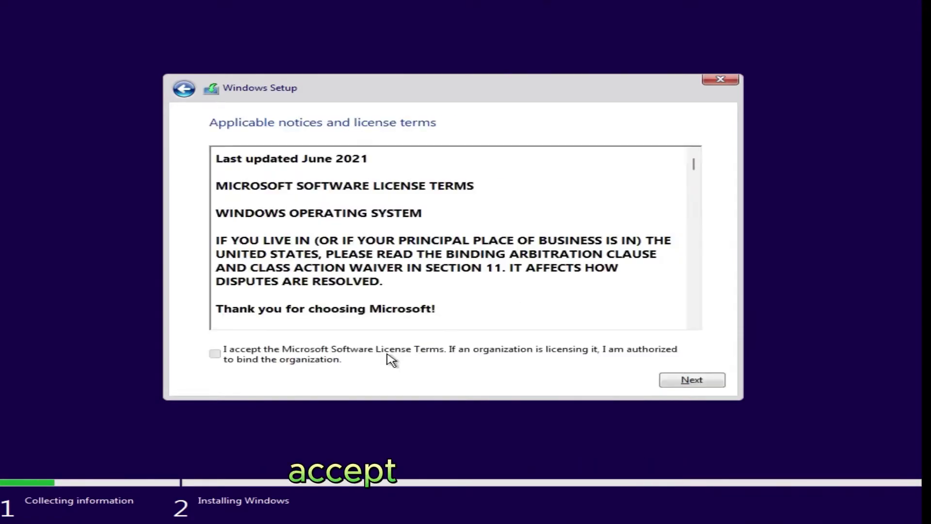
# Accept the license terms, choose Custom: Install Windows only (advanced), and select Drive 0 partitions
pyautogui.click(392, 359)
pyautogui.click(683, 381)
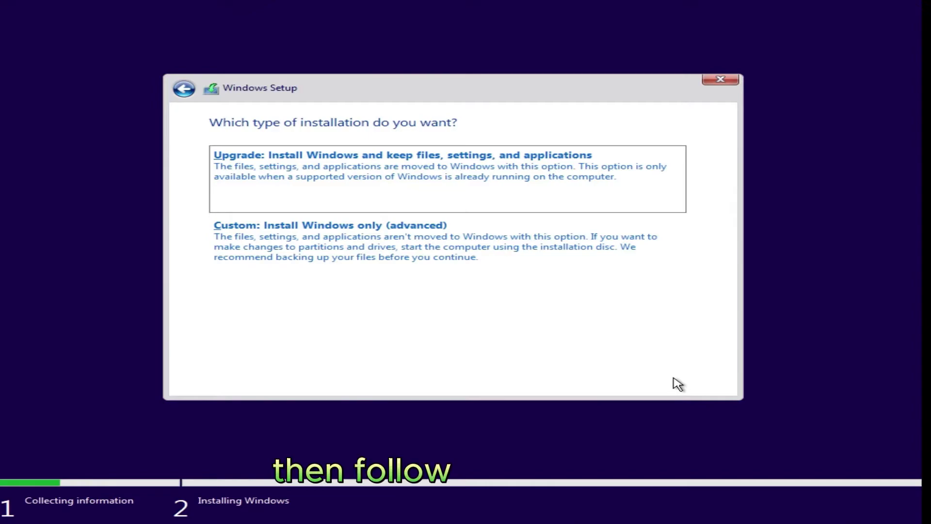
pyautogui.click(497, 276)
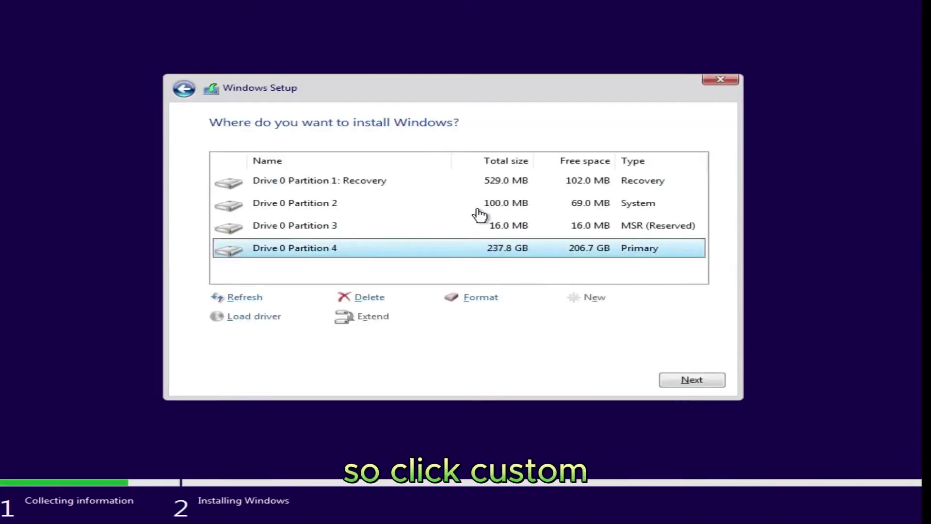
pyautogui.click(480, 208)
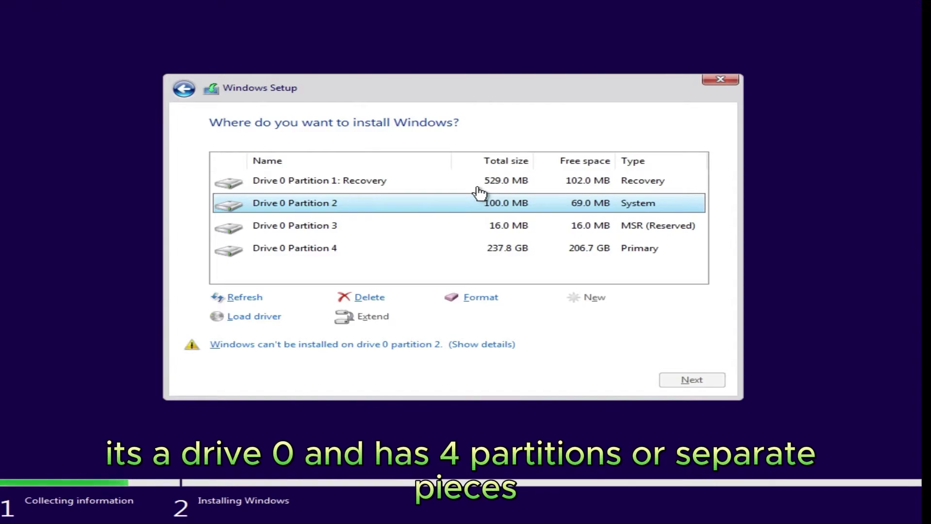
pyautogui.click(478, 188)
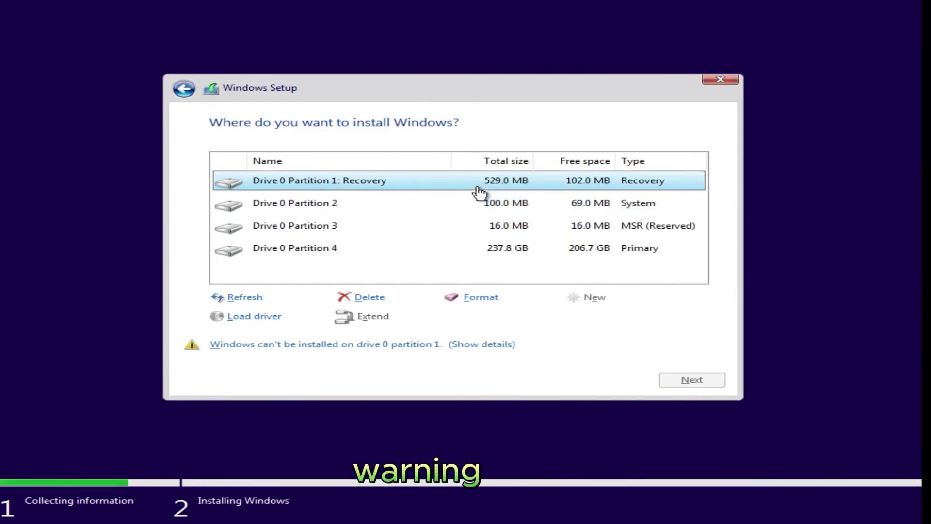
# Delete the Recovery and System partitions on Drive 0
pyautogui.click(368, 299)
pyautogui.click(552, 317)
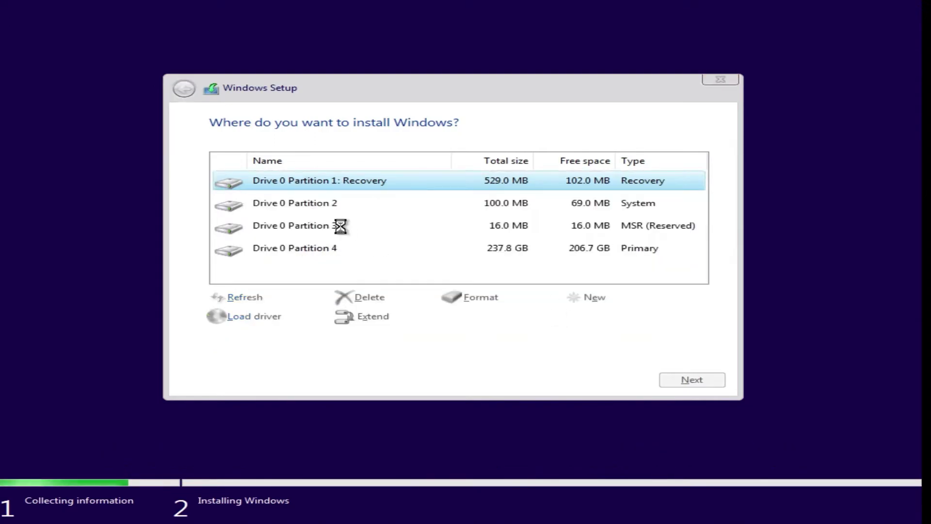
pyautogui.click(334, 204)
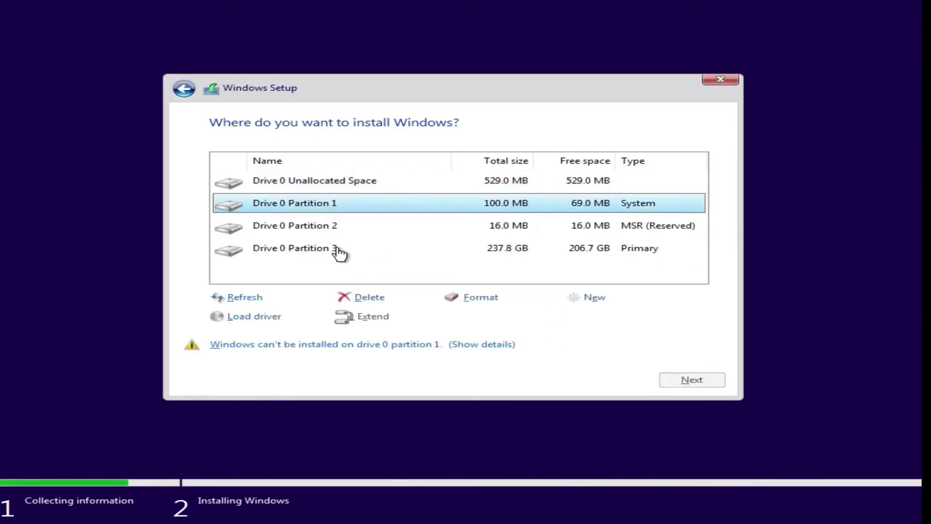
pyautogui.click(362, 299)
pyautogui.click(583, 315)
# Delete the MSR and 237.8 GB Primary partitions, then install Windows onto the unallocated space
pyautogui.click(356, 206)
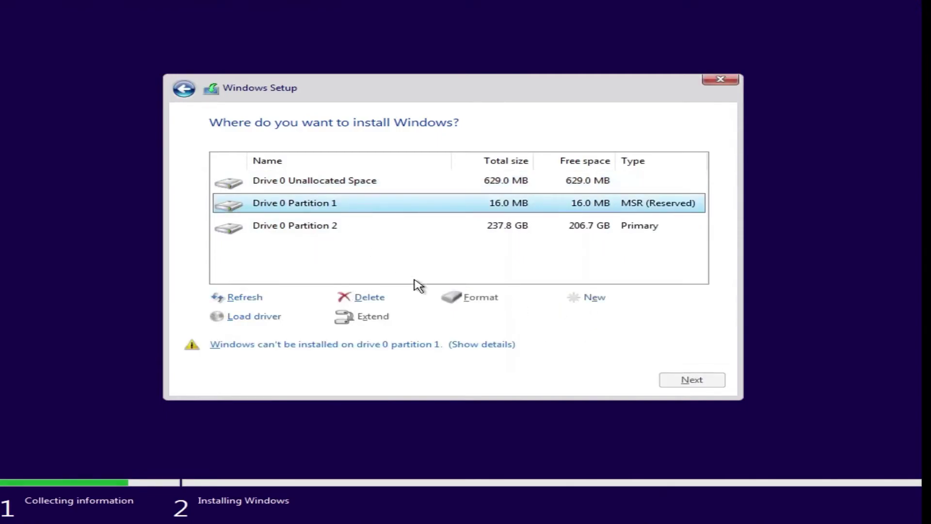
pyautogui.click(369, 298)
pyautogui.click(579, 316)
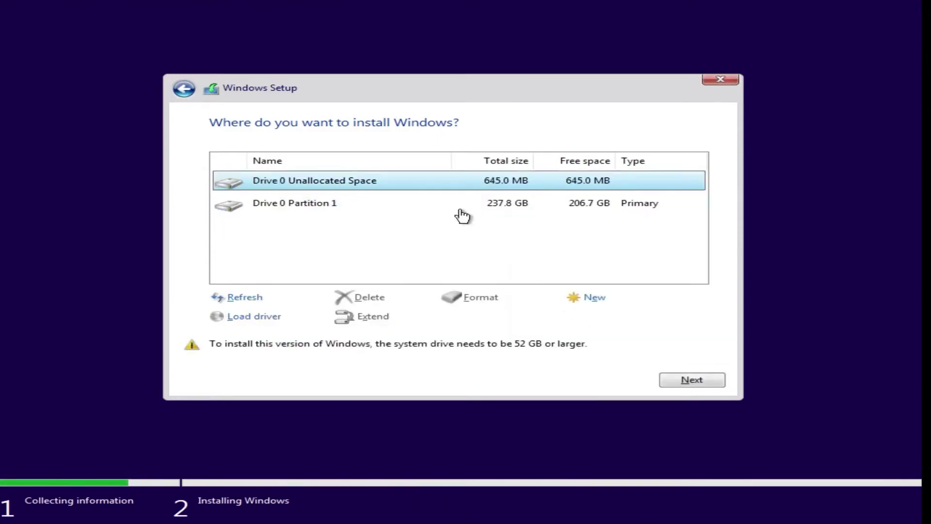
pyautogui.click(456, 207)
pyautogui.click(358, 298)
pyautogui.click(601, 317)
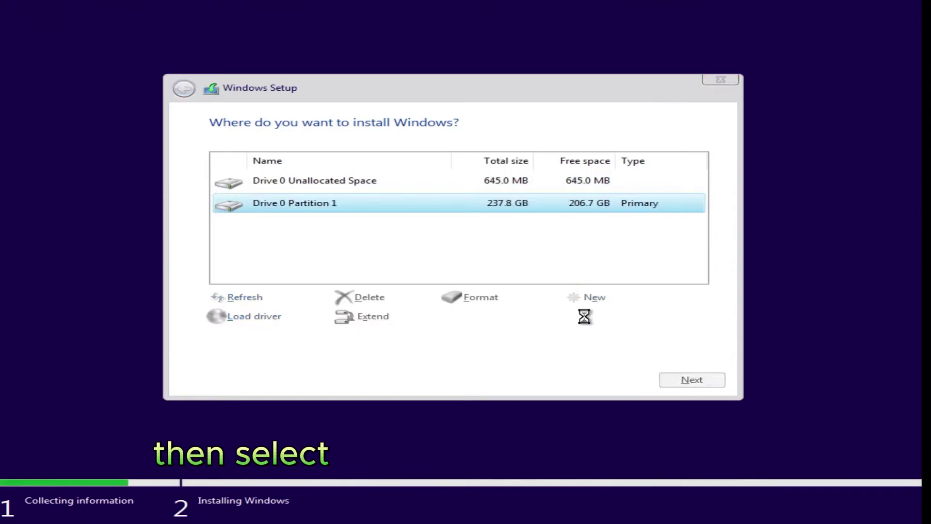
pyautogui.click(679, 378)
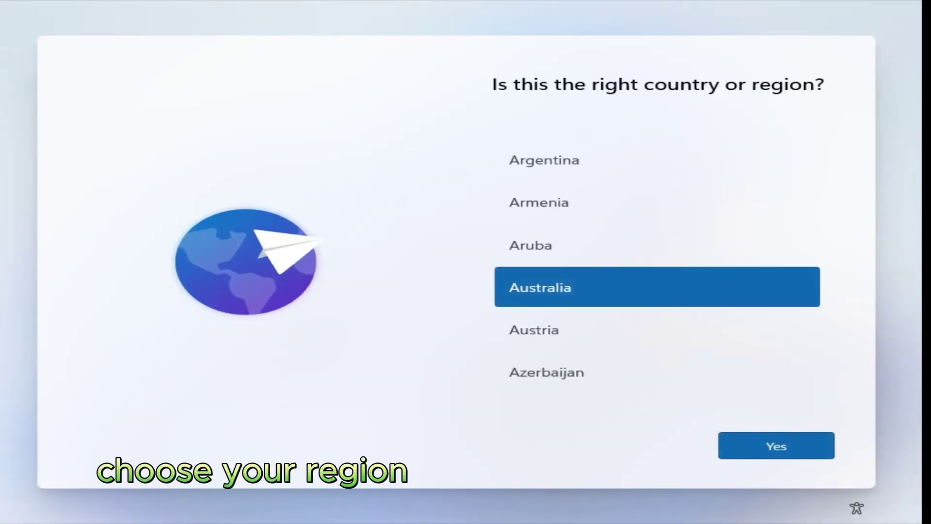
# Confirm Australia and the US keyboard, skip a second layout, and continue without internet
pyautogui.press('Return')
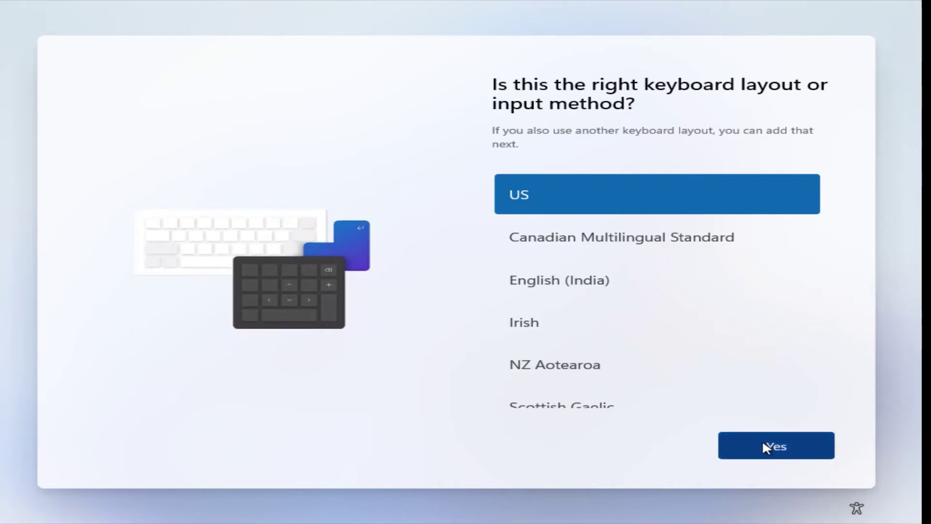
pyautogui.click(768, 450)
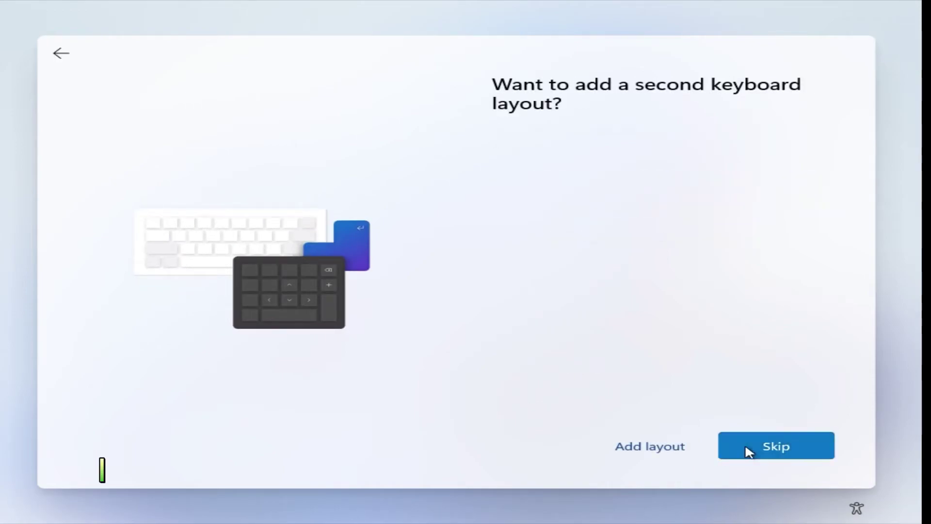
pyautogui.click(747, 449)
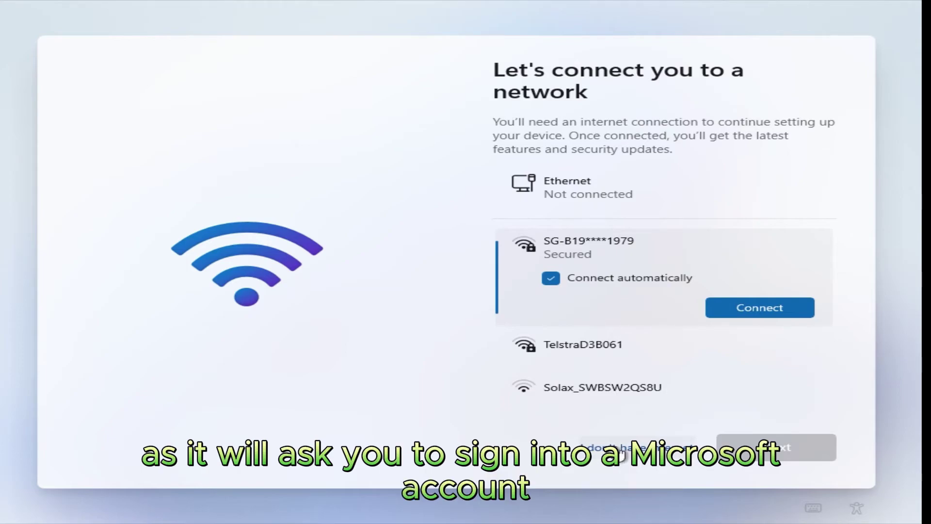
pyautogui.click(618, 451)
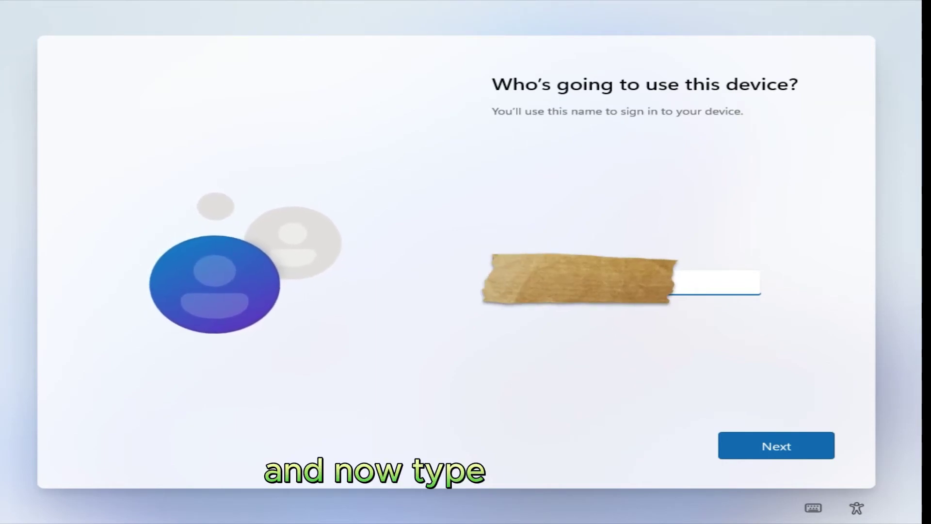
# Create a local account with the user's name and no password
pyautogui.write('...')
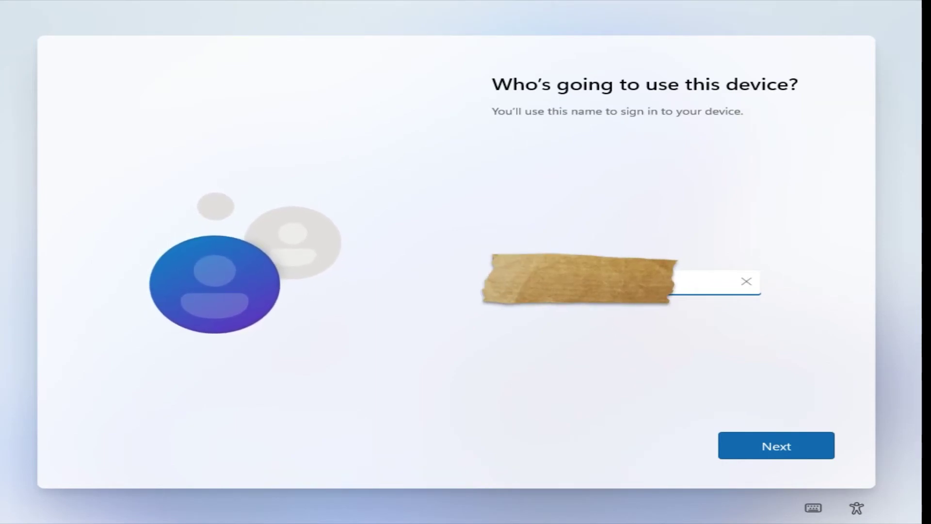
pyautogui.click(796, 439)
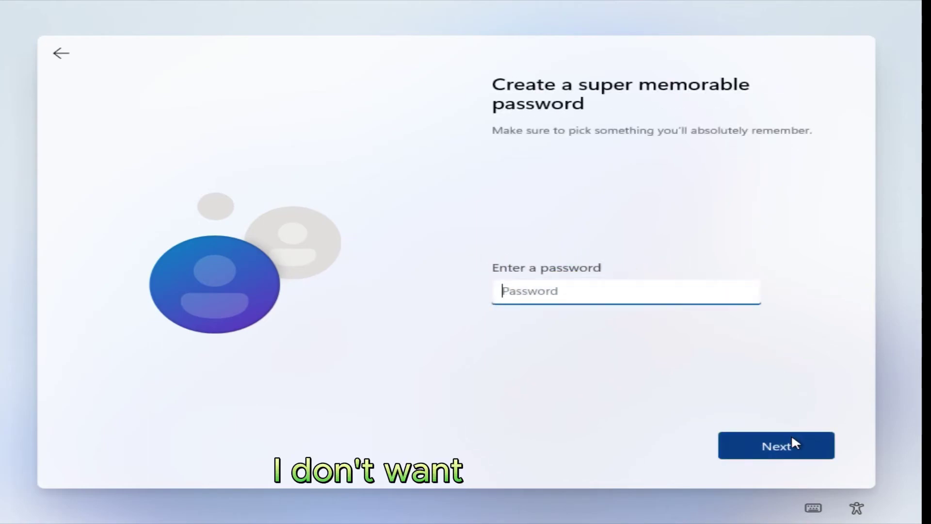
pyautogui.click(788, 441)
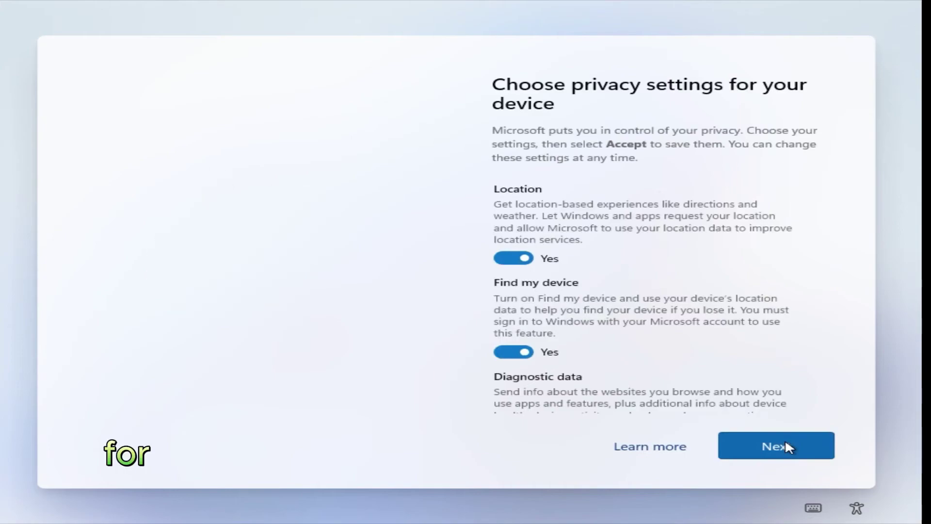
# Turn off Location, Find my device, Inking & typing, Tailored experiences and Advertising ID; set diagnostics to Required only
pyautogui.click(513, 258)
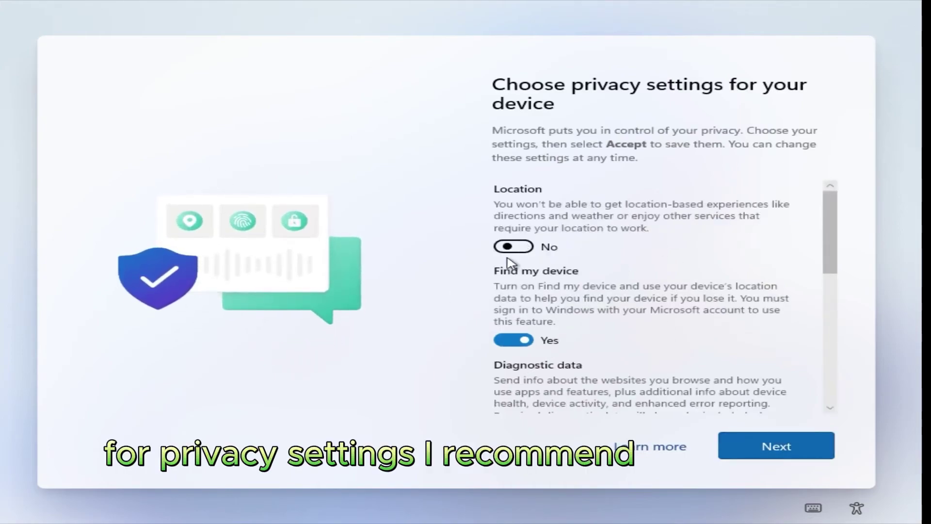
pyautogui.click(514, 340)
pyautogui.scroll(-3, 553, 322)
pyautogui.click(508, 318)
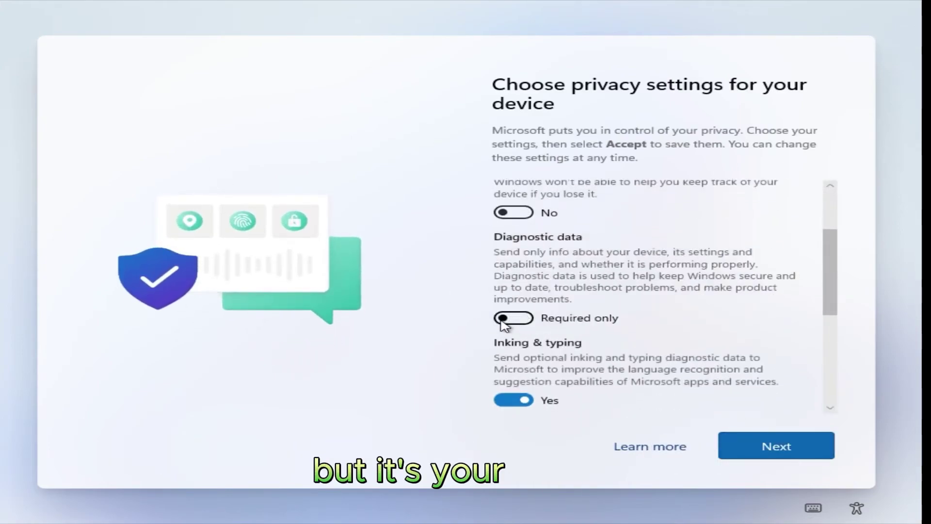
pyautogui.scroll(-2, 505, 326)
pyautogui.click(505, 326)
pyautogui.scroll(-3, 506, 324)
pyautogui.click(506, 323)
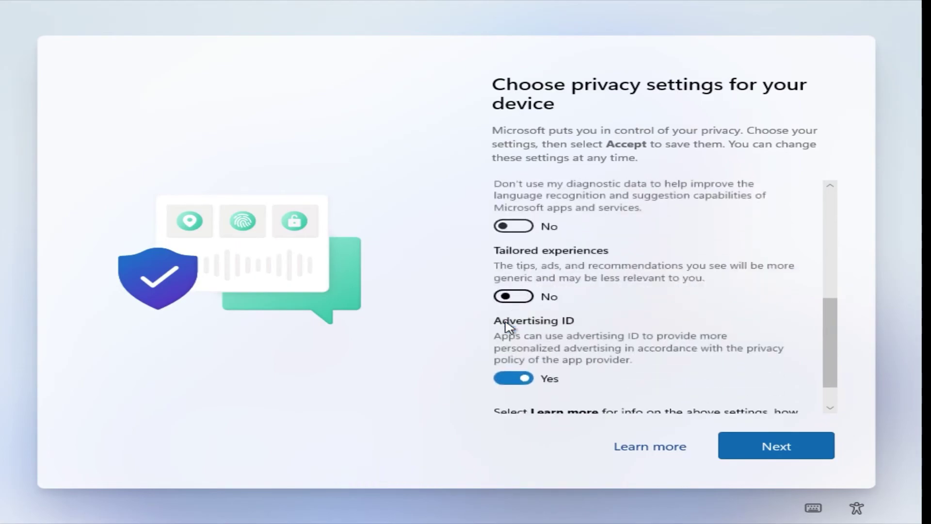
pyautogui.scroll(-1, 508, 326)
pyautogui.click(505, 342)
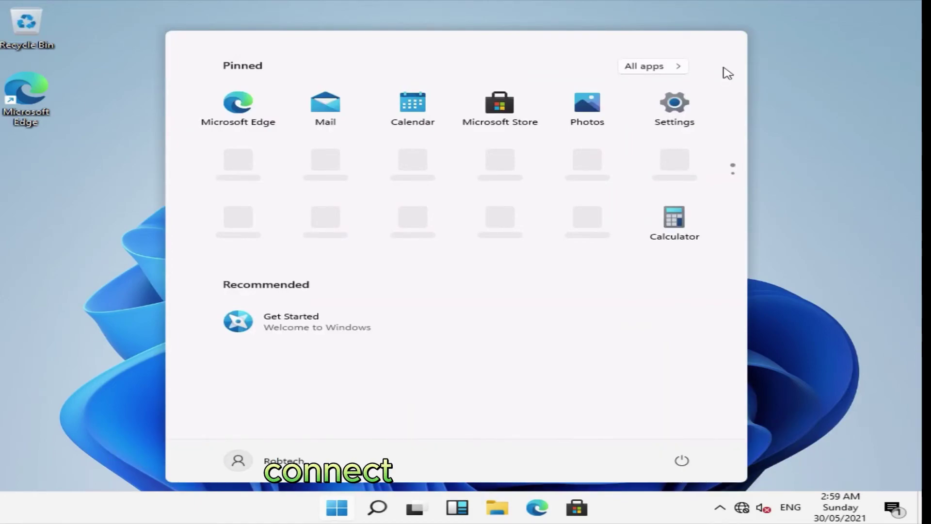
# Show the available Wi-Fi networks from the taskbar network icon
pyautogui.click(743, 508)
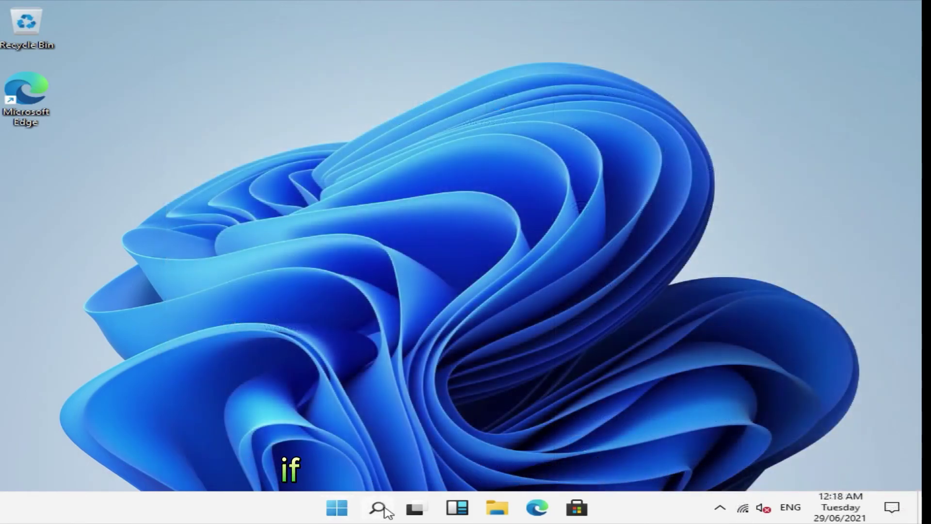
# Search for 'update' and launch Check for updates in Windows Update settings
pyautogui.click(383, 510)
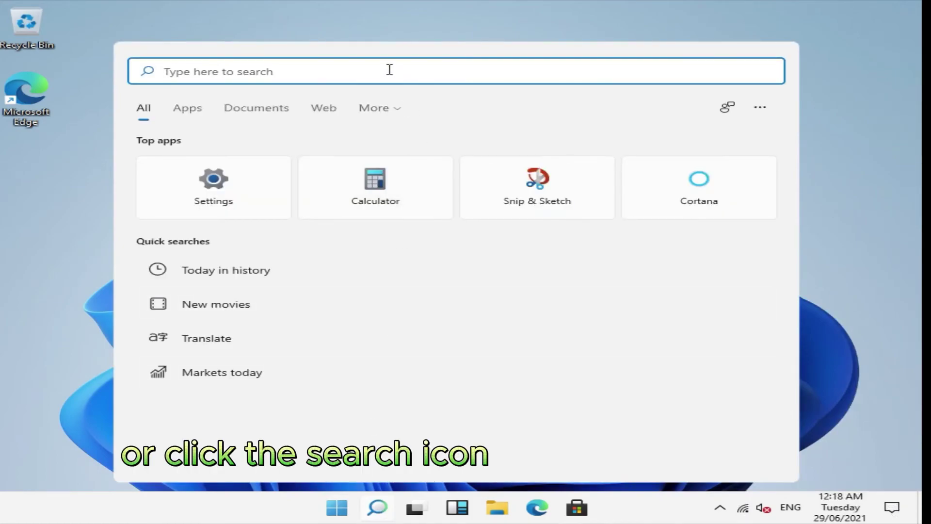
pyautogui.write('update')
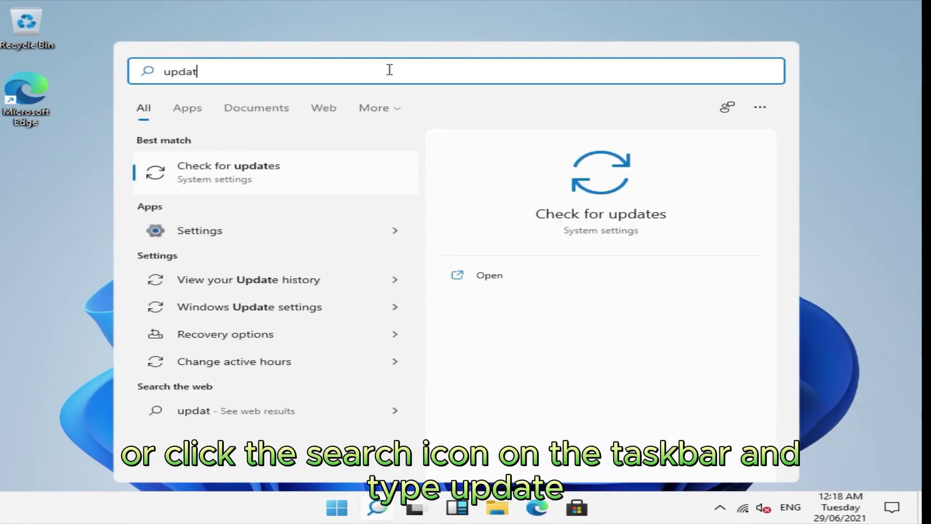
pyautogui.click(286, 177)
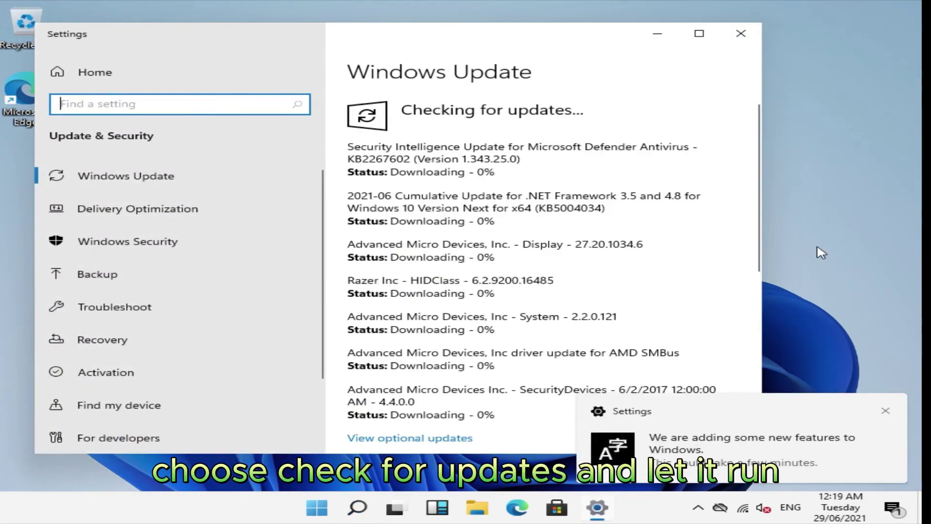